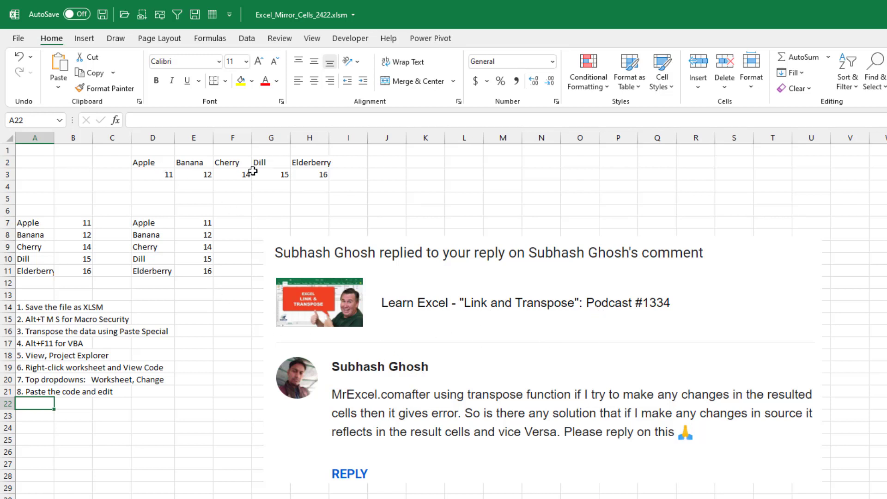
Test overwriting the TRANSPOSE spill range, then delete the typed value so it spills again
left_click(155, 222)
key("Right")
key("Down")
key("Down")
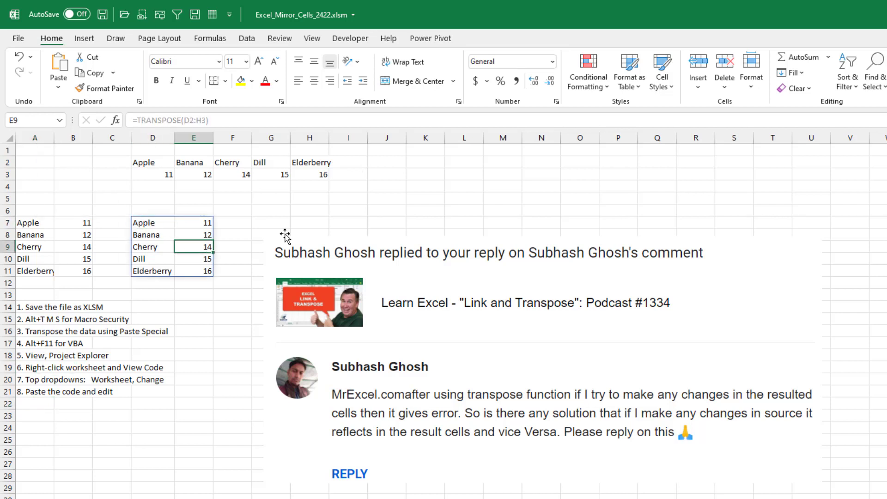
type("16")
key("Return")
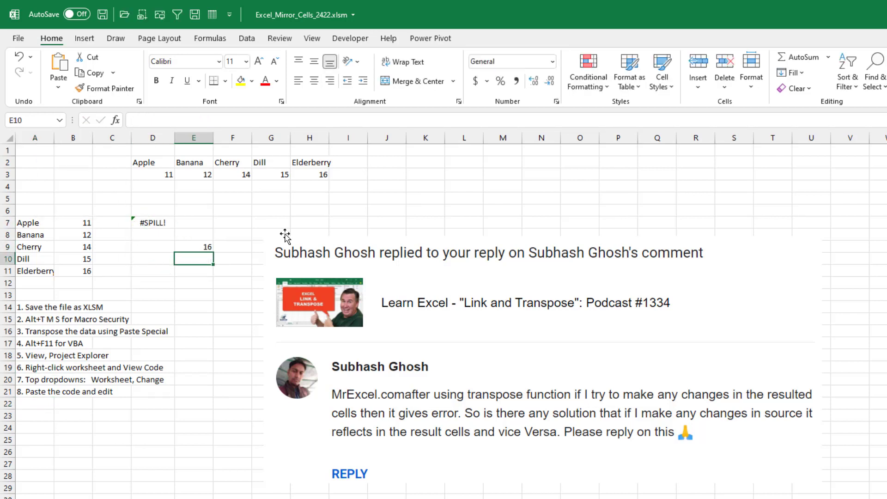
key("Up")
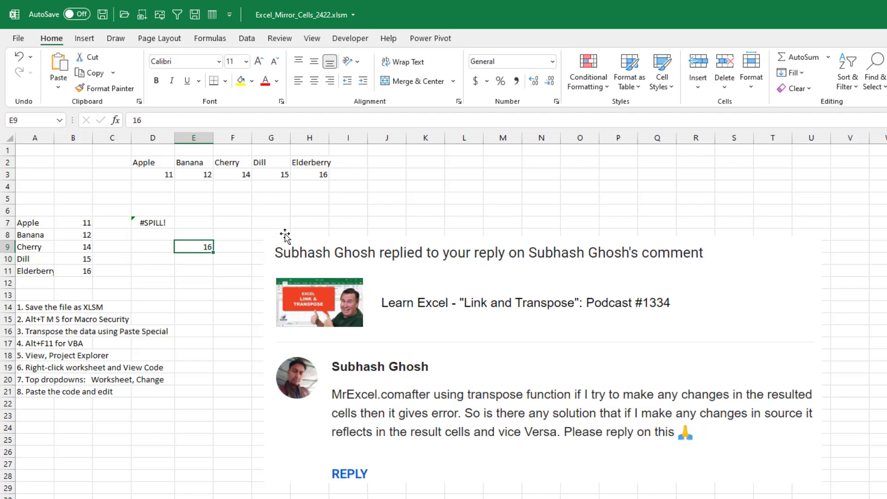
key("Delete")
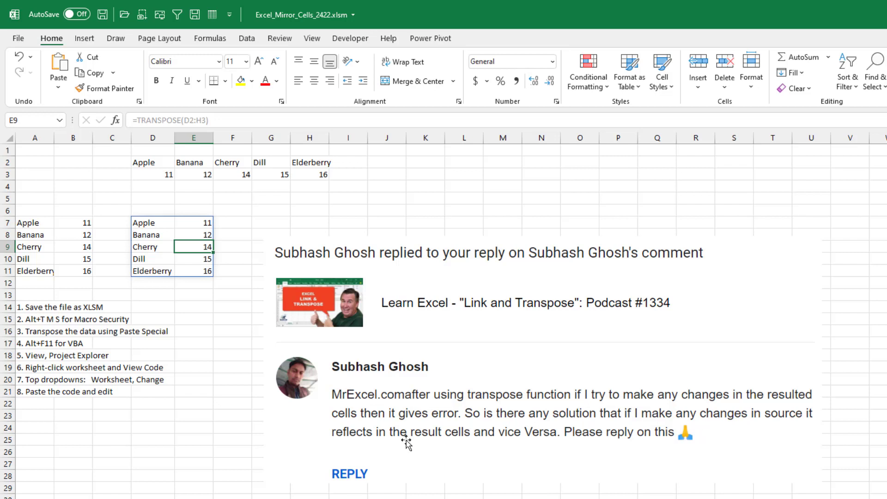
Enter 19 for Cherry in F3 and delete the transposed results in D7:E12
left_click(248, 175)
type("19")
key("Return")
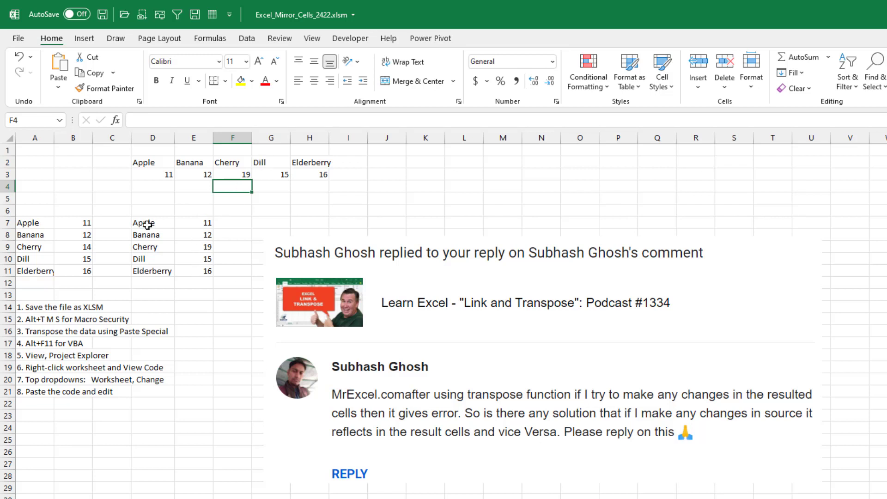
left_click_drag(148, 225, 206, 281)
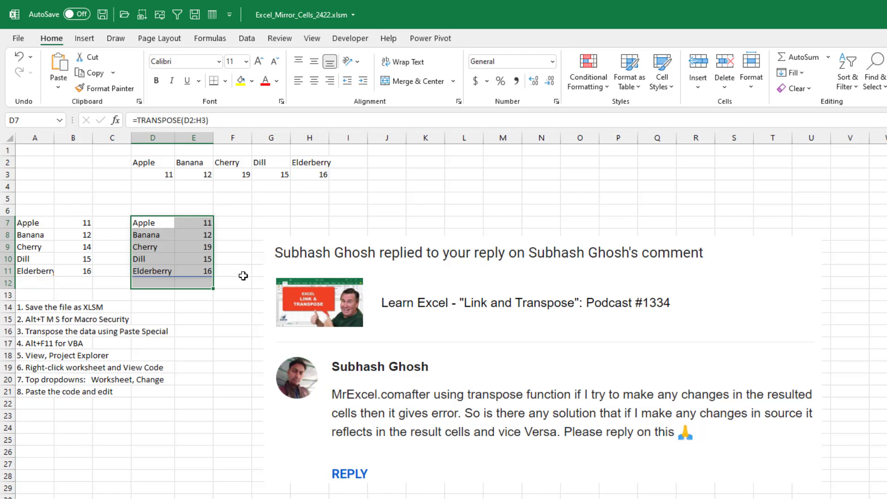
key("Delete")
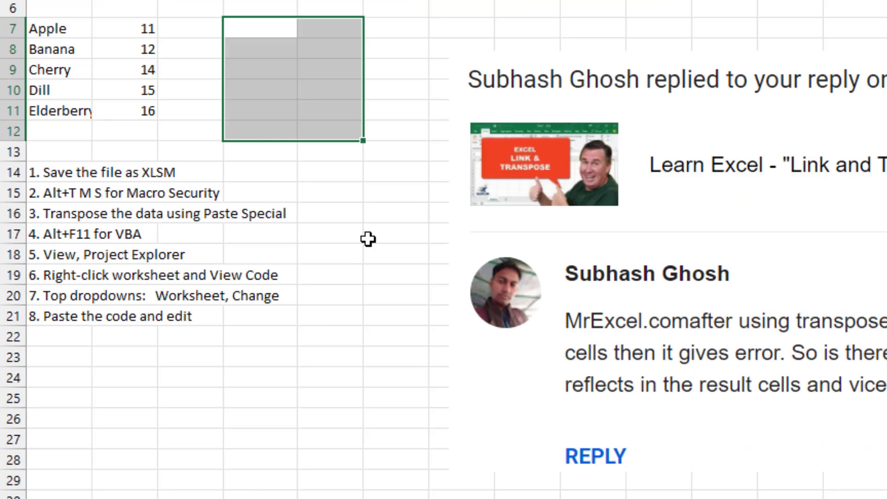
key("m")
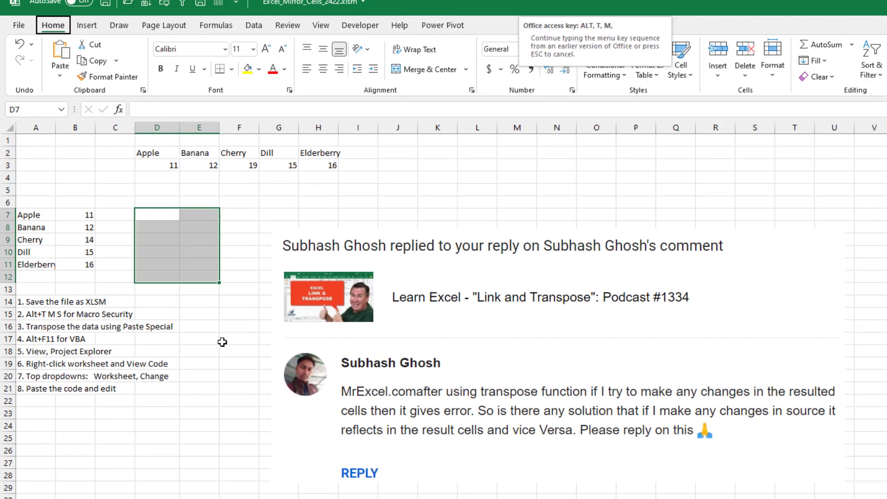
key("s")
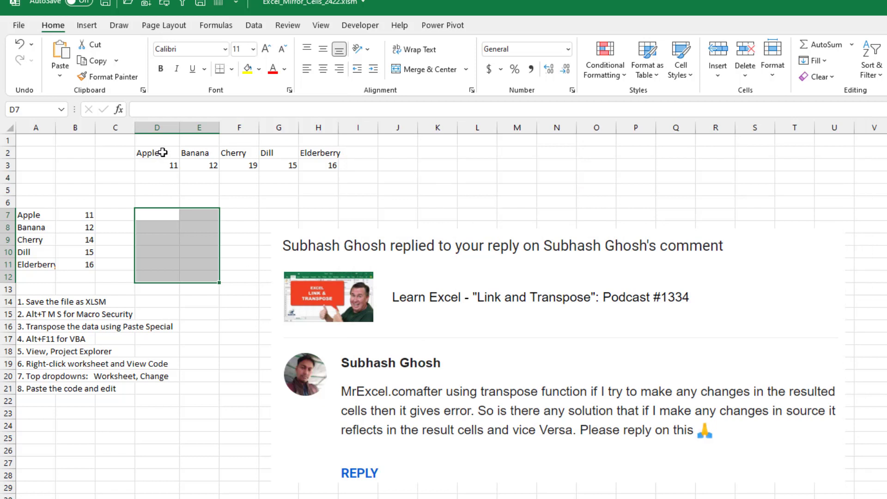
Copy D2:H3 and paste it transposed at A7 via Paste Special
left_click_drag(162, 152, 319, 166)
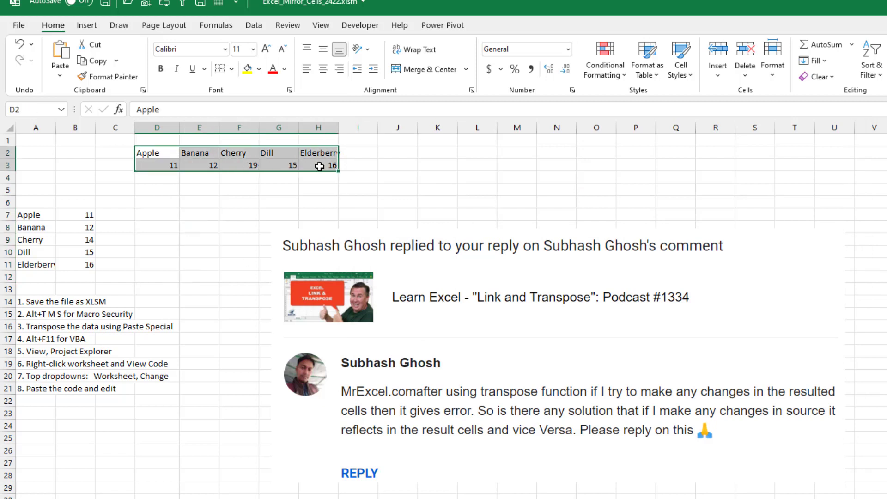
key("ctrl+c")
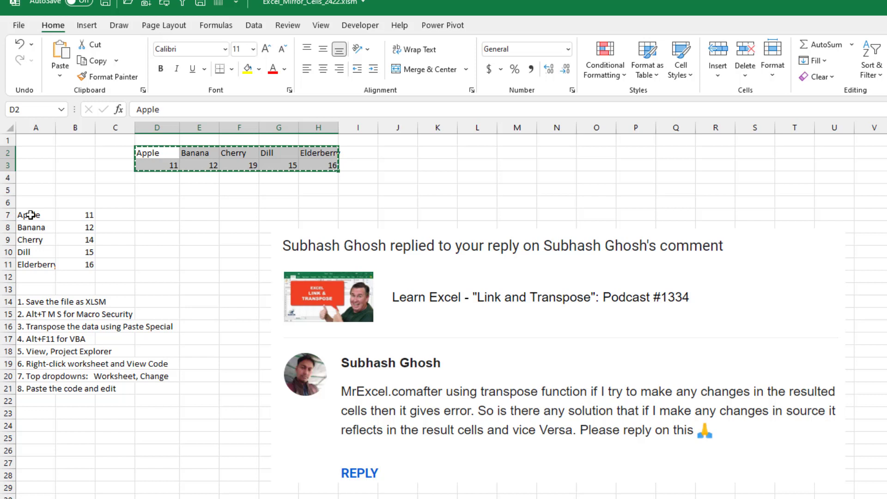
left_click(30, 215)
left_click(59, 75)
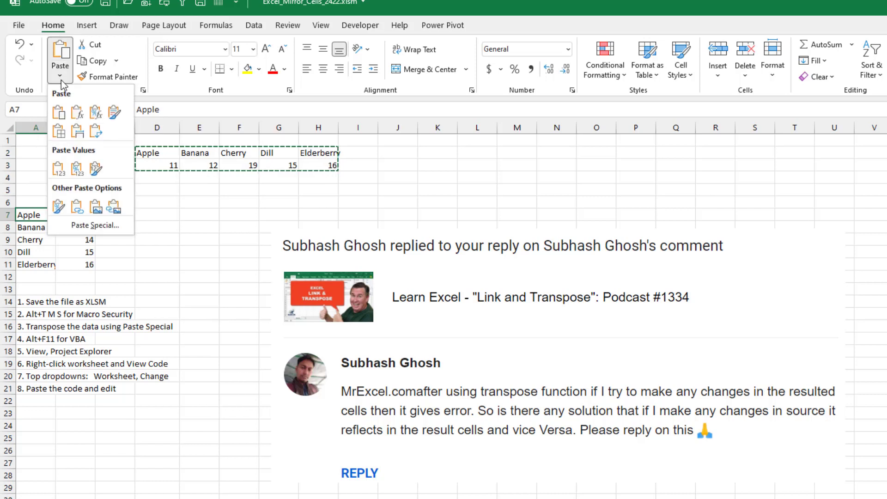
left_click(90, 224)
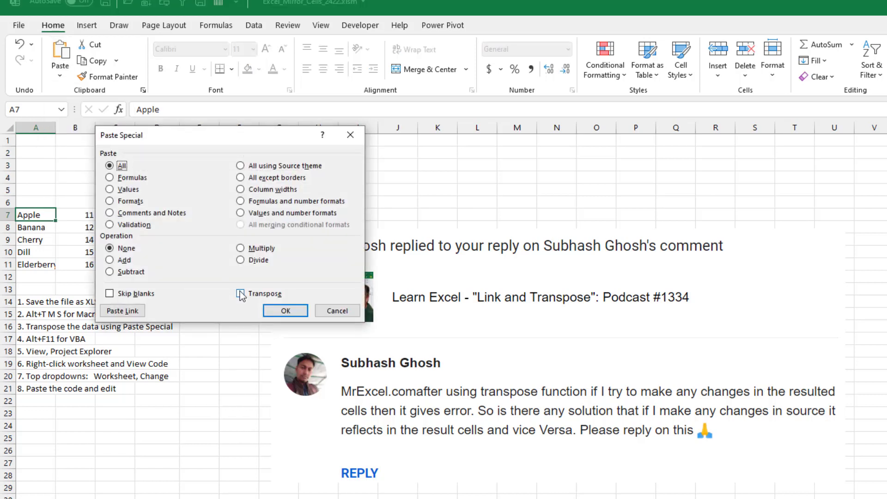
left_click(240, 294)
left_click(285, 310)
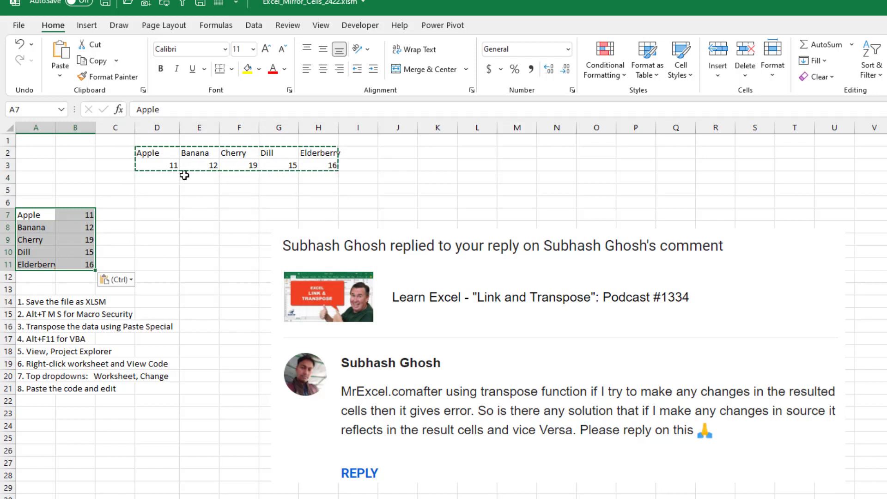
Test Cherry's F3 with 21, then undo it back to 19
left_click(231, 167)
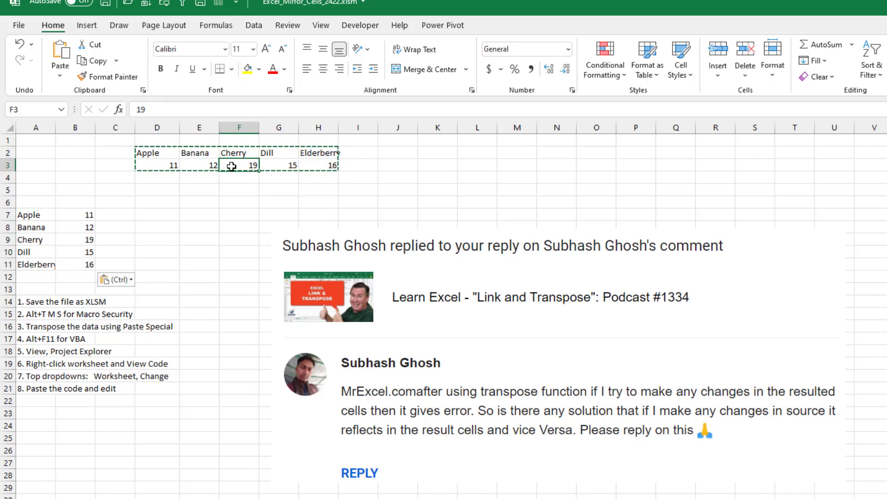
type("21")
key("Return")
left_click(230, 167)
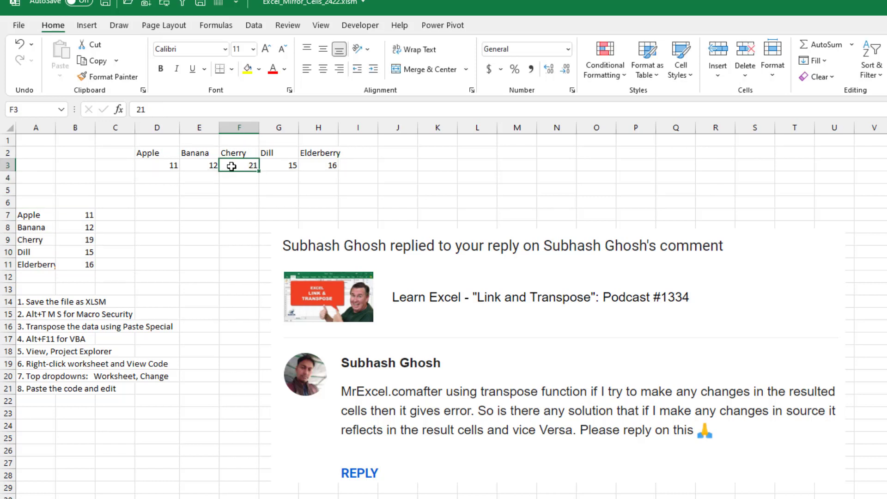
key("ctrl+z")
Open the VBA Editor, restore Project Explorer, and view Sheet1 (MirrorThisData) code
key("alt+F11")
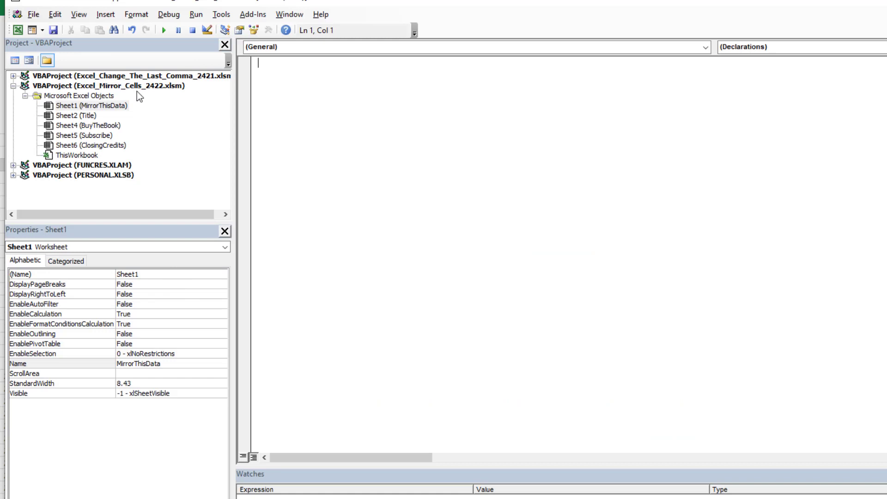
left_click(225, 45)
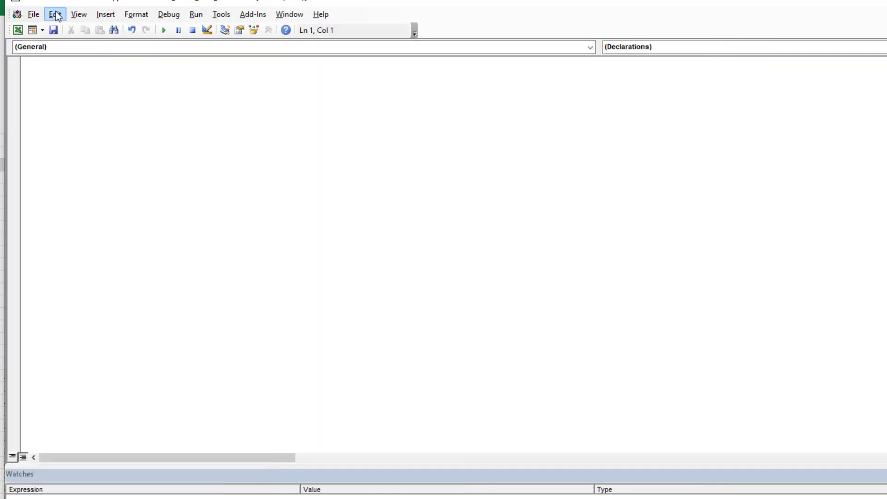
left_click(78, 14)
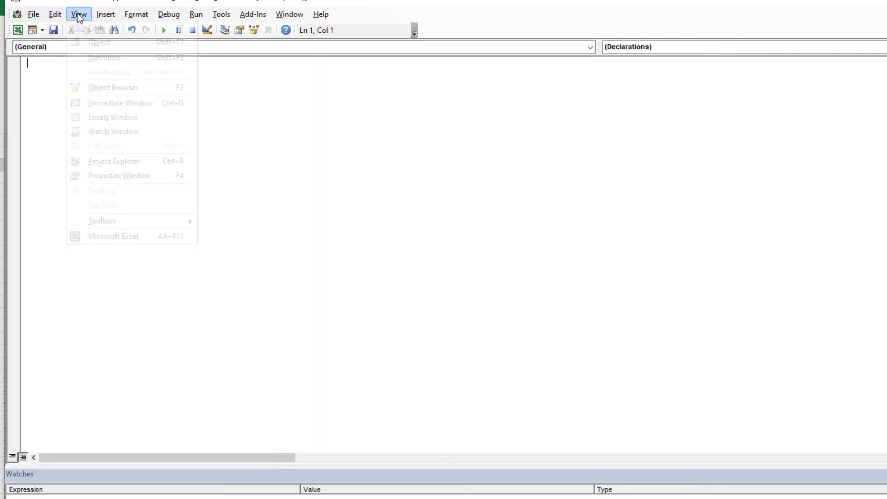
left_click(106, 161)
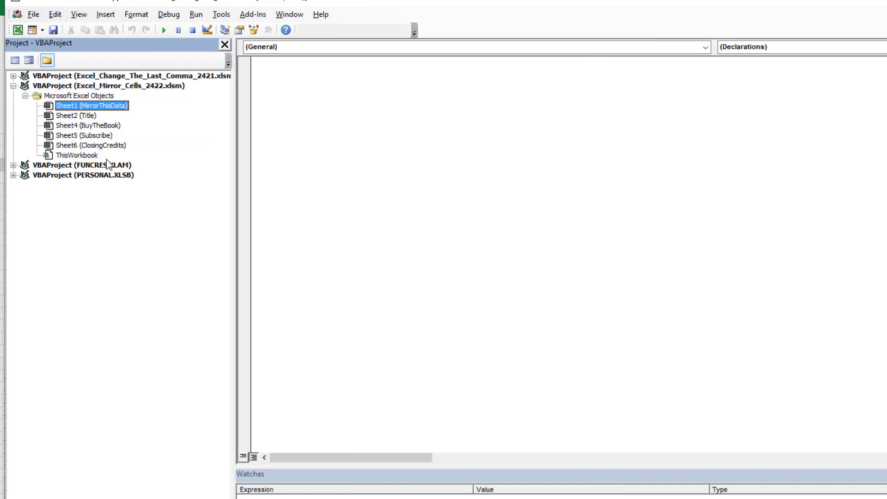
right_click(85, 106)
left_click(112, 113)
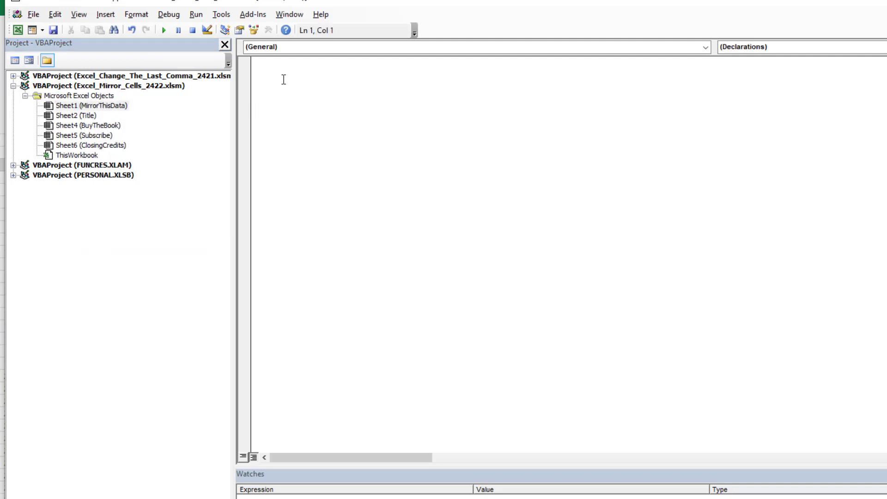
Add a Worksheet Change procedure from the dropdowns and delete the SelectionChange stub
left_click(439, 49)
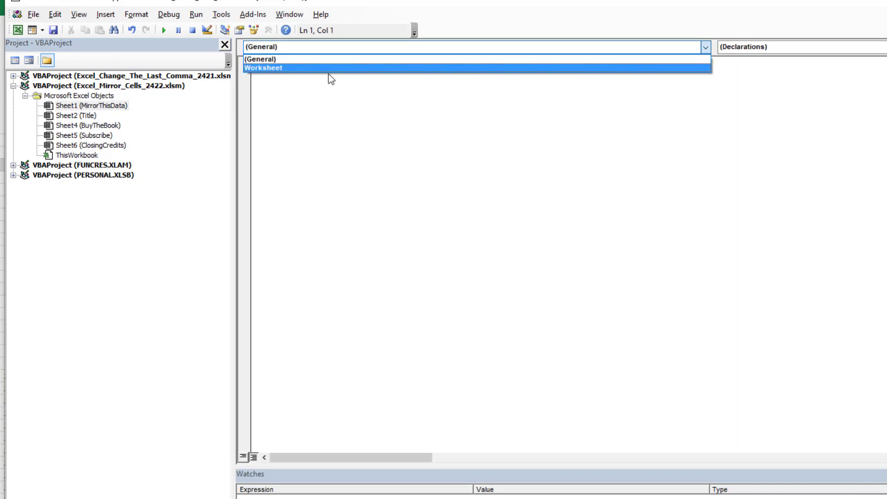
left_click(309, 68)
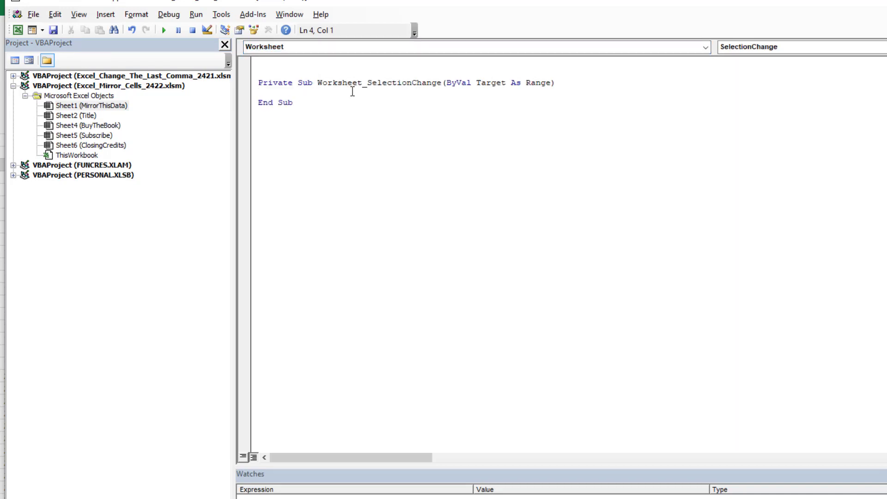
left_click(762, 49)
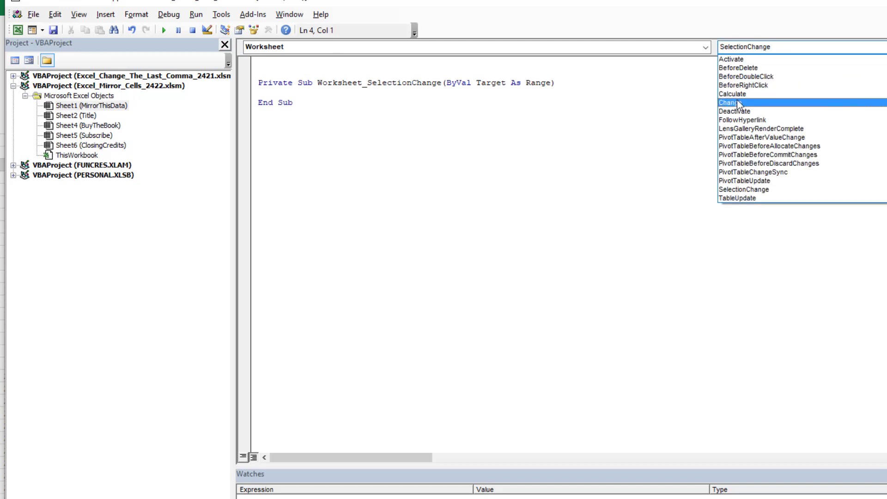
left_click(734, 103)
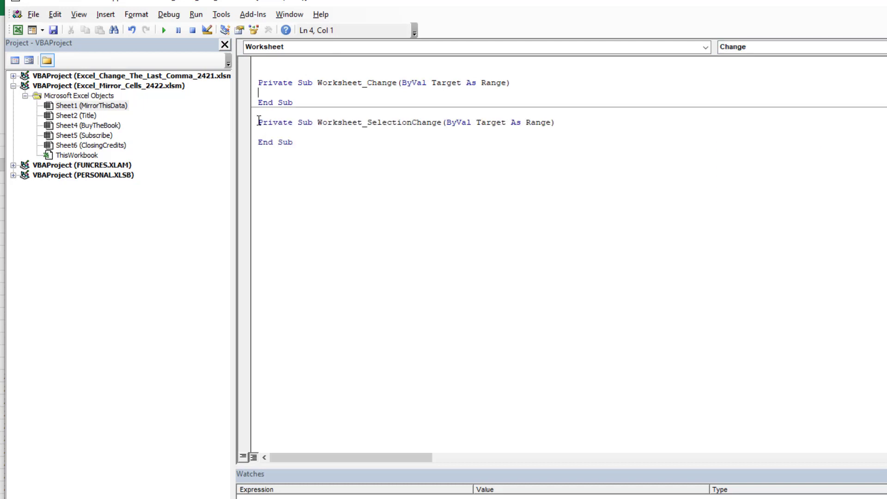
left_click_drag(258, 122, 310, 146)
key("Delete")
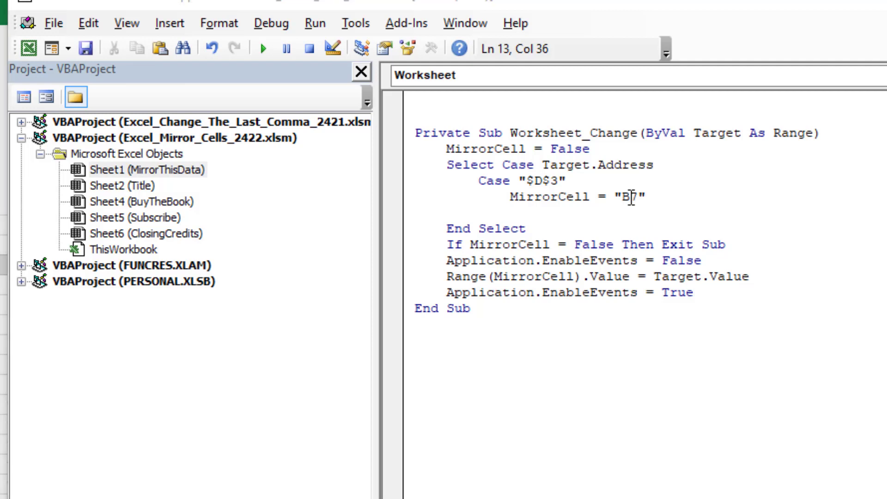
Switch to Excel and check Apple's D3 against B7 and Banana's E3 against B8
key("alt+Tab")
key("Tab")
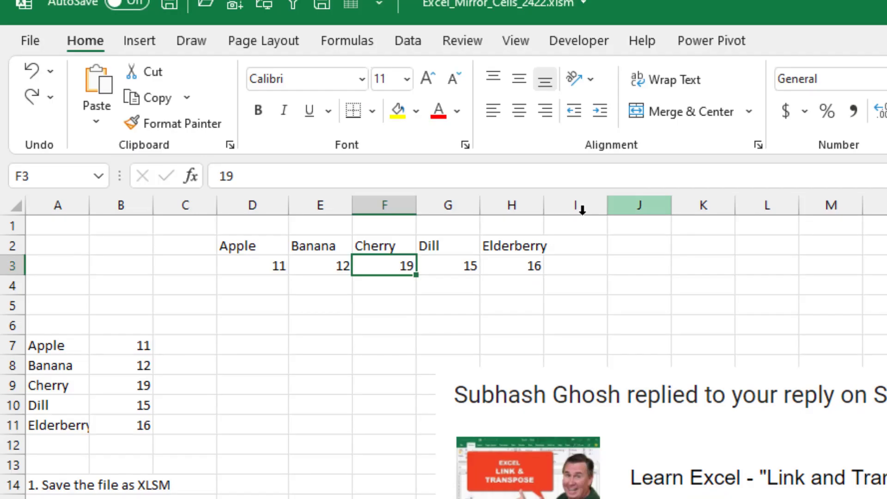
left_click(269, 267)
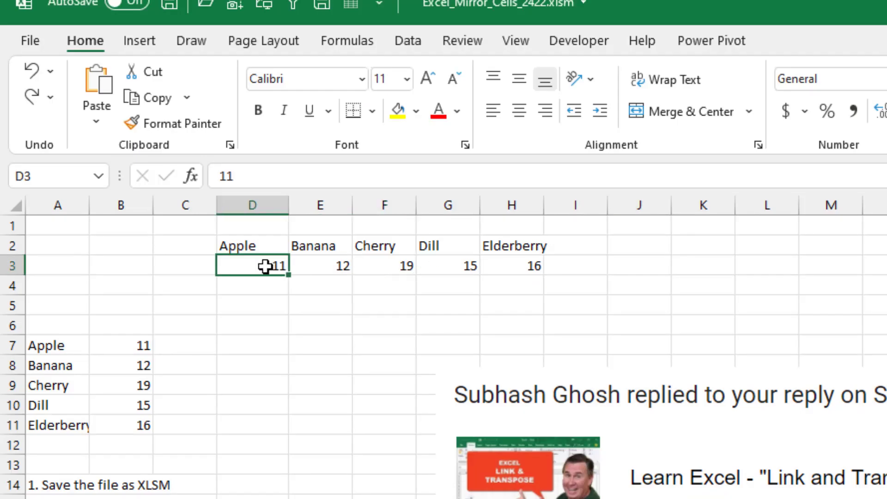
left_click(137, 342)
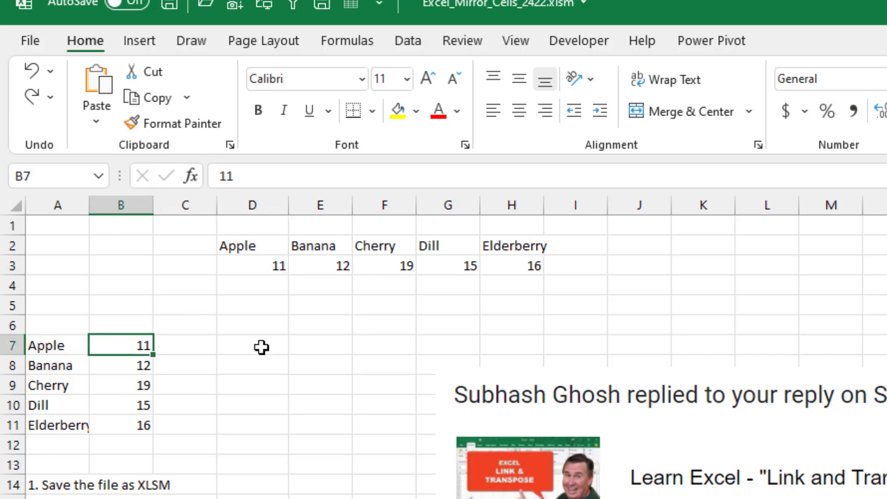
left_click(323, 269)
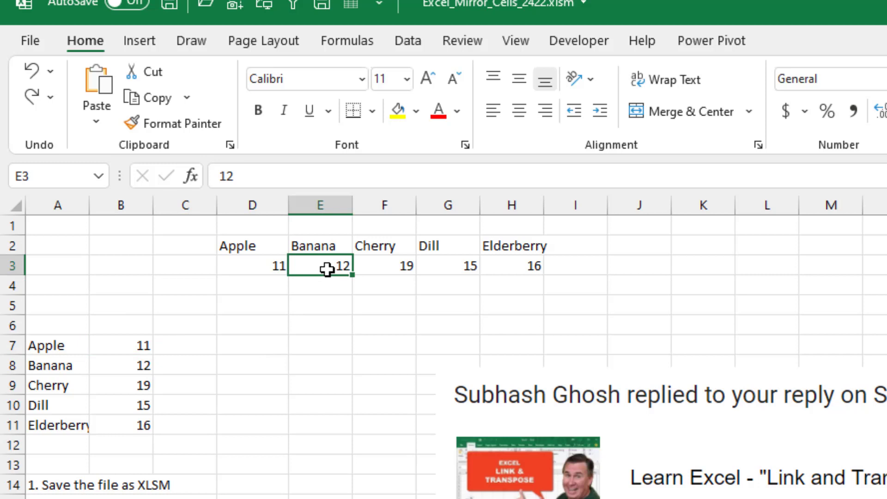
left_click(144, 366)
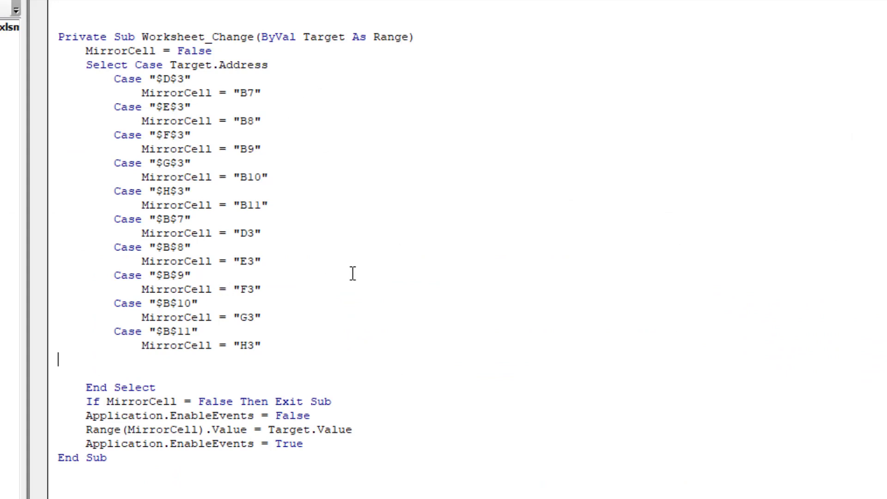
Delete the blank lines before End Select in the Change macro
key("Delete")
key("Delete")
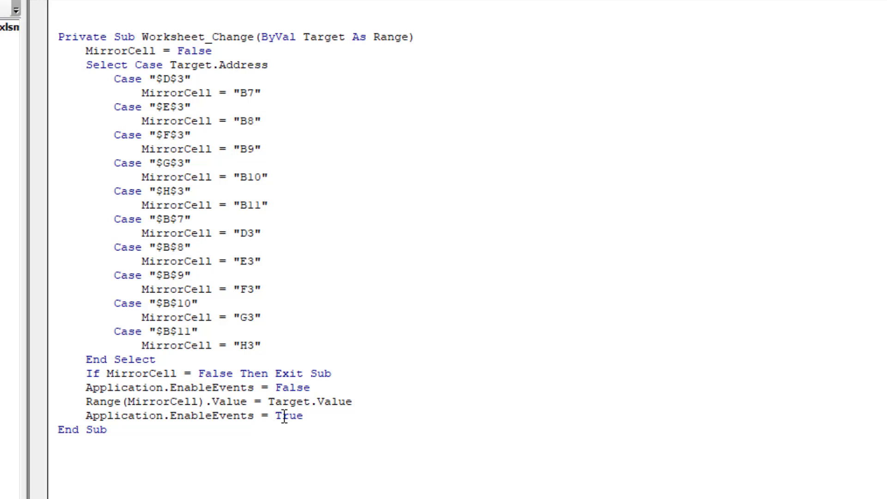
Switch to Excel, enter 100 in Banana's E3, then 200 in B8
key("alt+Tab")
key("Tab")
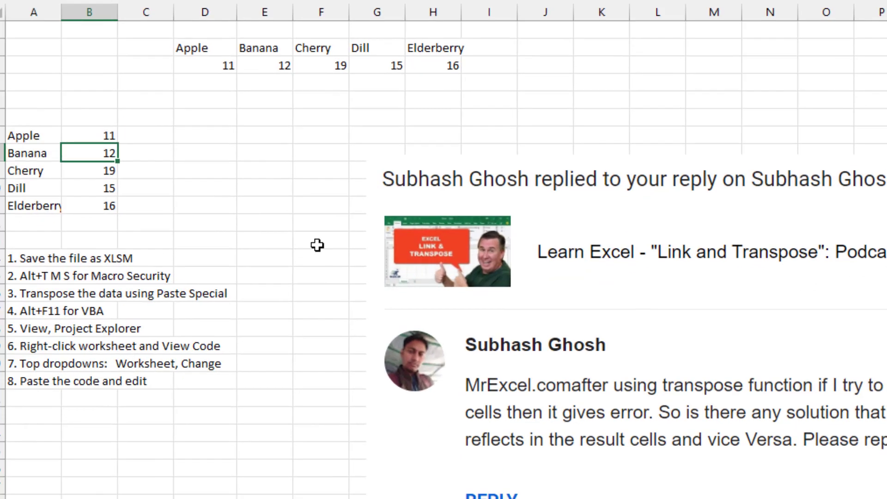
left_click(289, 61)
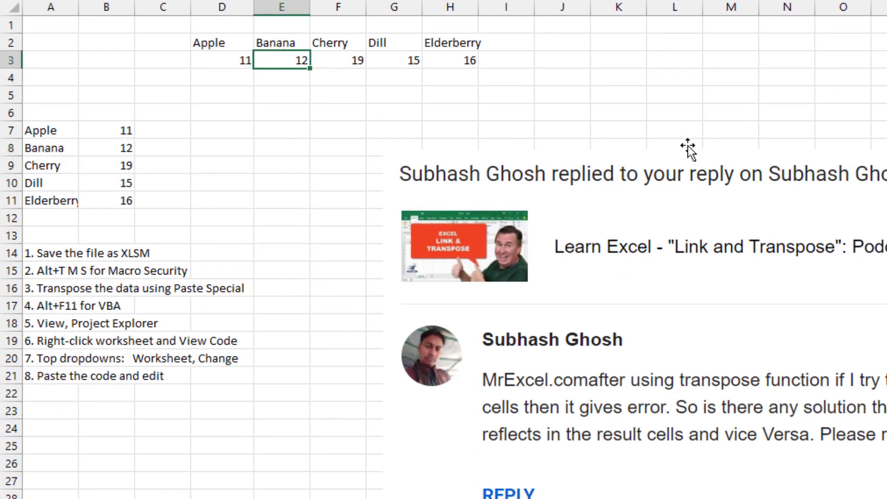
type("1")
type("00")
key("Return")
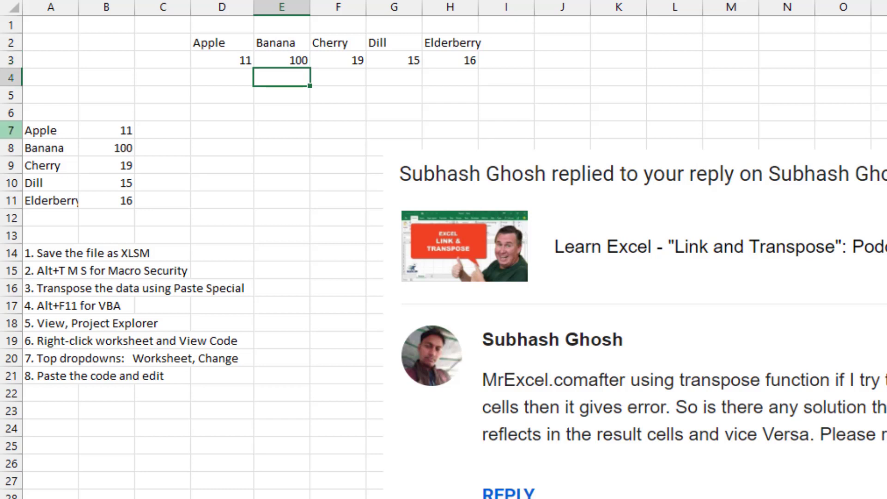
key("Left")
key("Left")
key("Down")
key("Down")
key("Down")
left_click(103, 147)
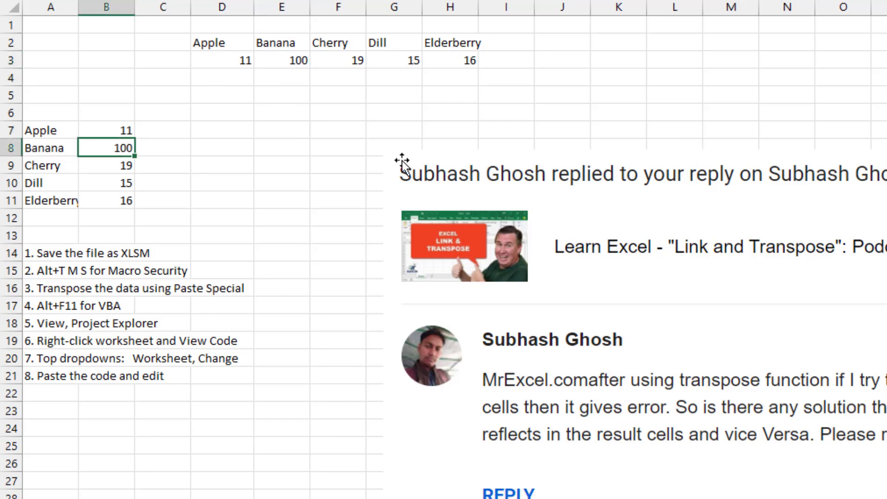
type("200")
key("Return")
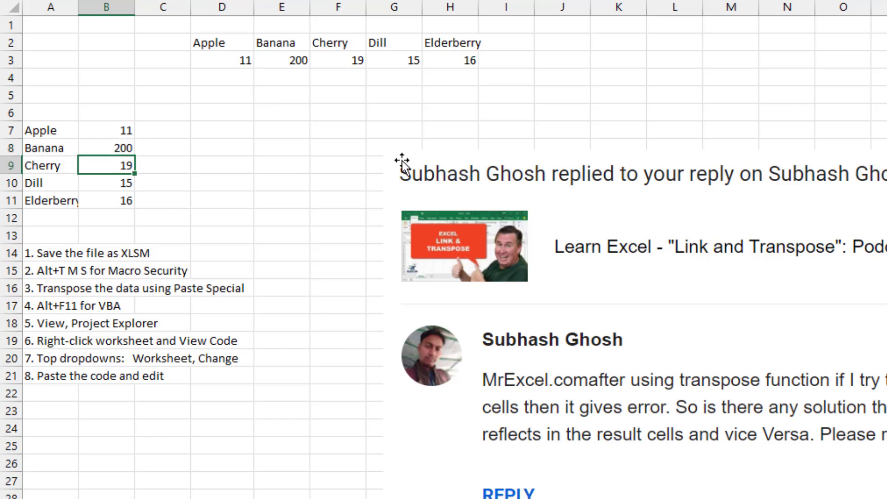
Enter 123, 546 and 444 in the unrelated cells E7:E9
left_click(274, 135)
type("23")
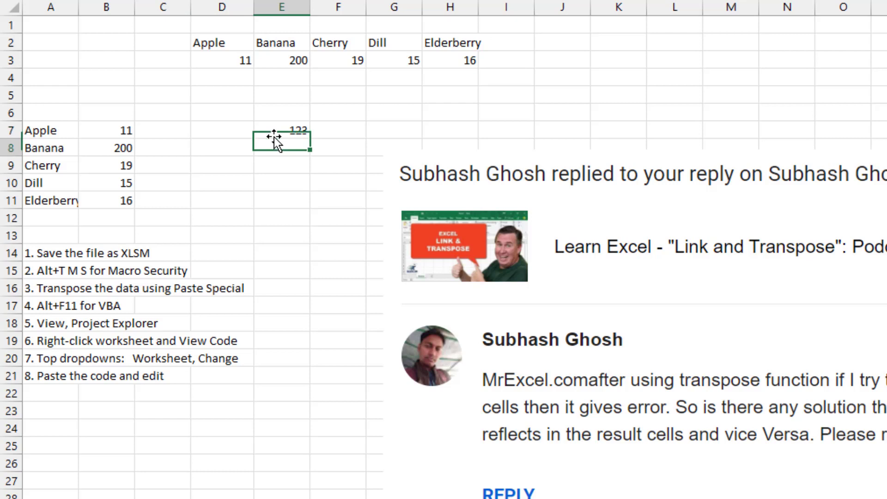
key("Return")
type("546")
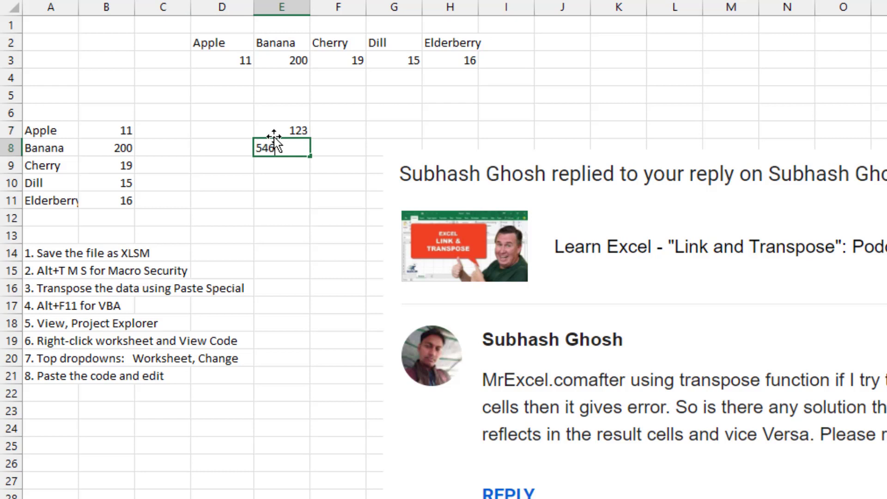
key("Return")
type("444")
key("Return")
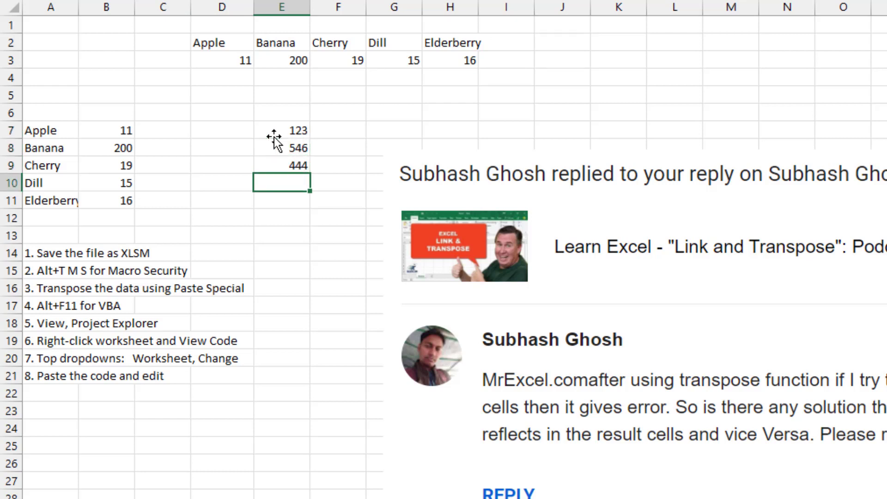
Change Dill's B10 value to 150 and select Elderberry's H3
key("Left")
key("Left")
key("Left")
key("F2")
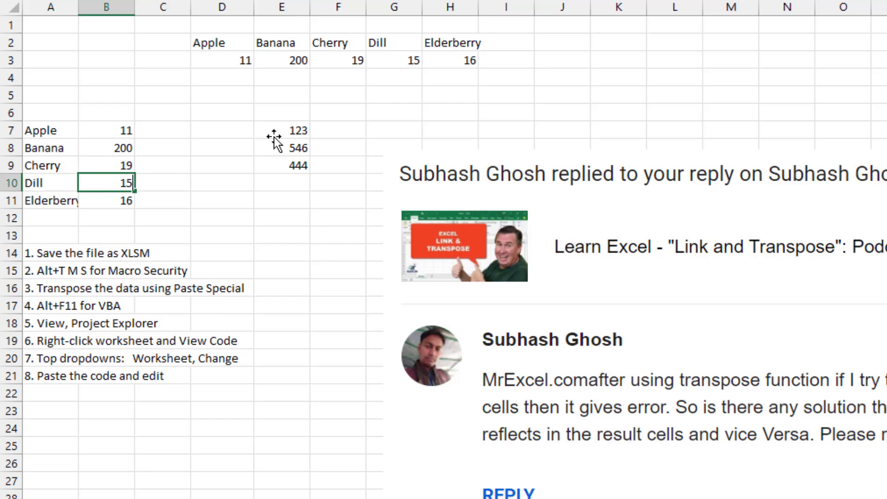
type("0")
key("Return")
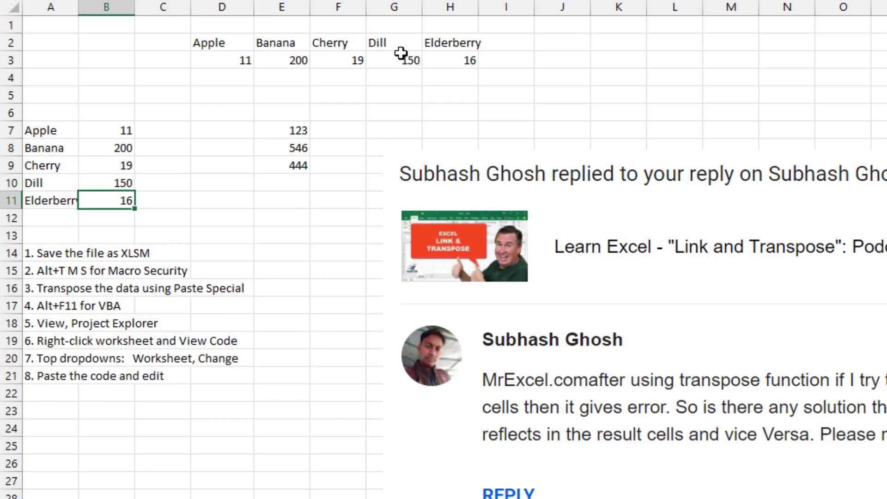
left_click(468, 61)
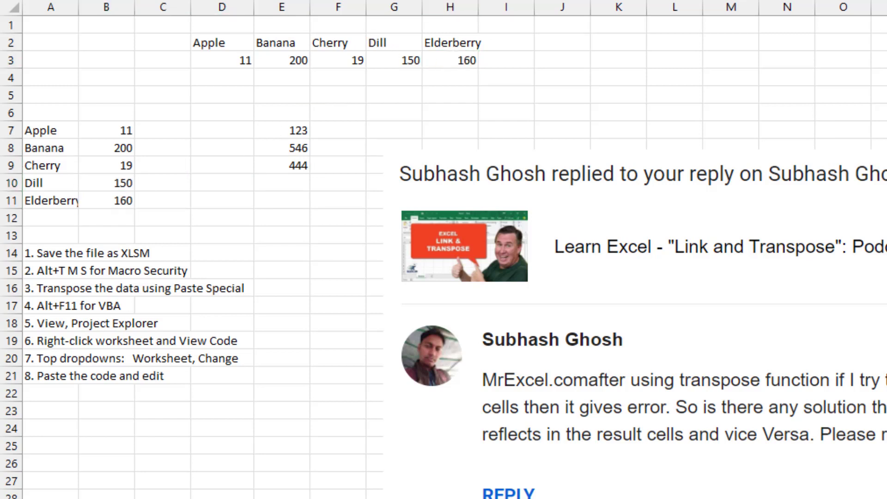